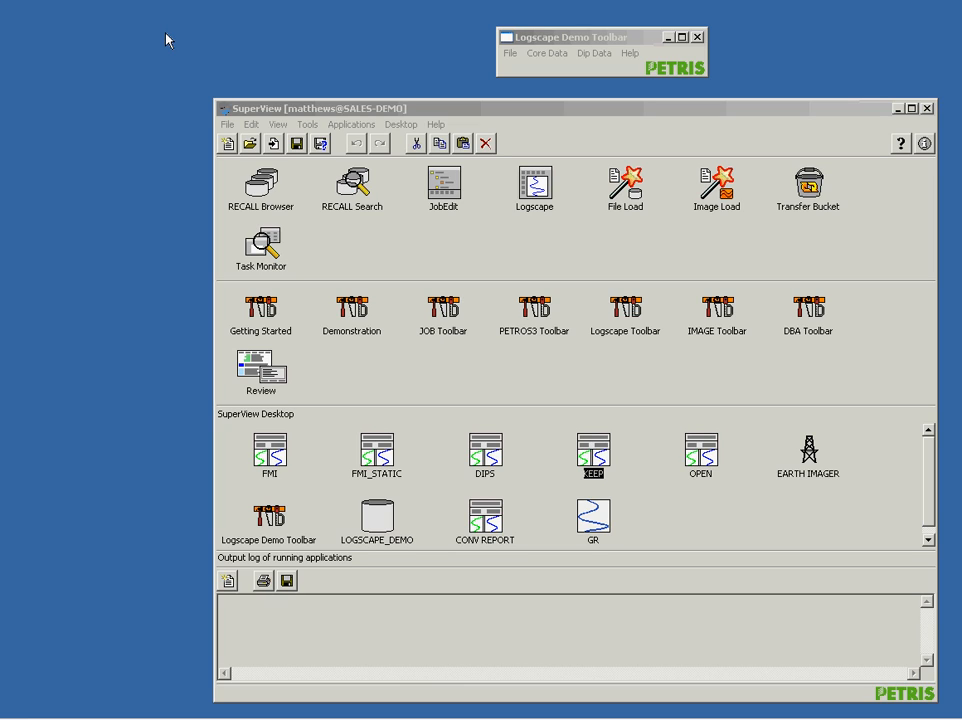
Step: Start JobEdit and open the job file image_display.vwx from the recall folder
{"action": "left_click", "coordinate": [445, 190]}
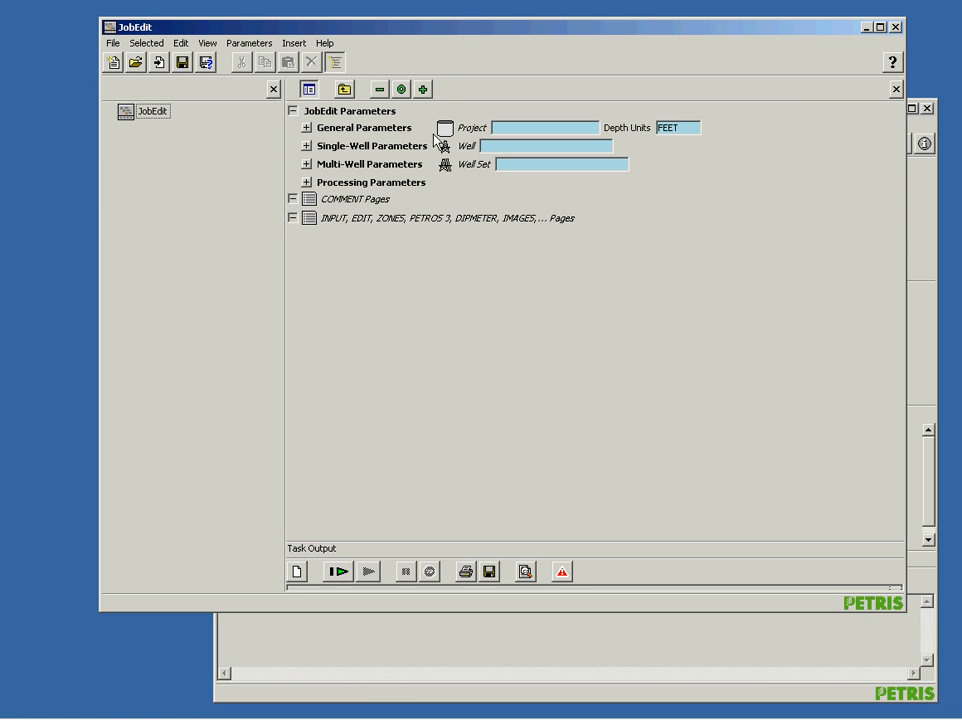
{"action": "left_click", "coordinate": [113, 43]}
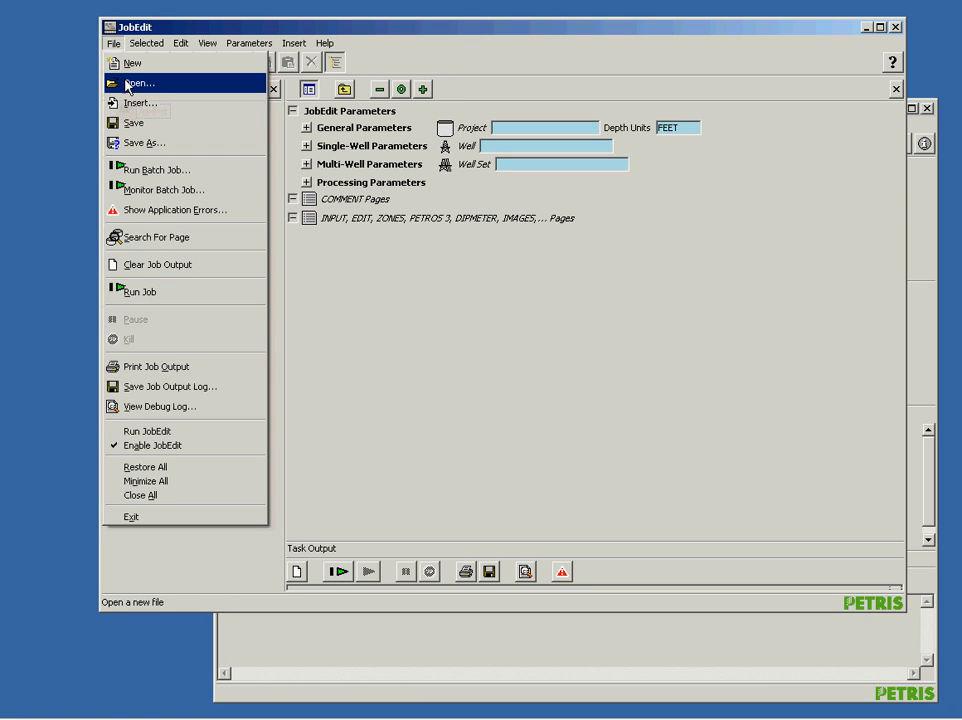
{"action": "left_click", "coordinate": [130, 84]}
{"action": "left_click", "coordinate": [190, 301]}
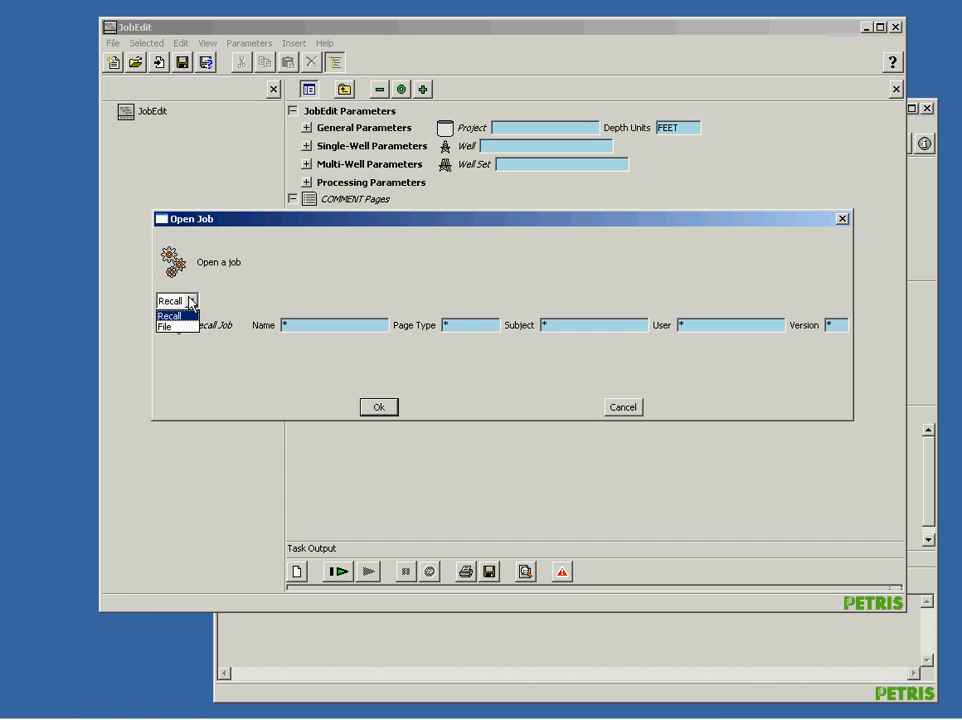
{"action": "left_click", "coordinate": [183, 327]}
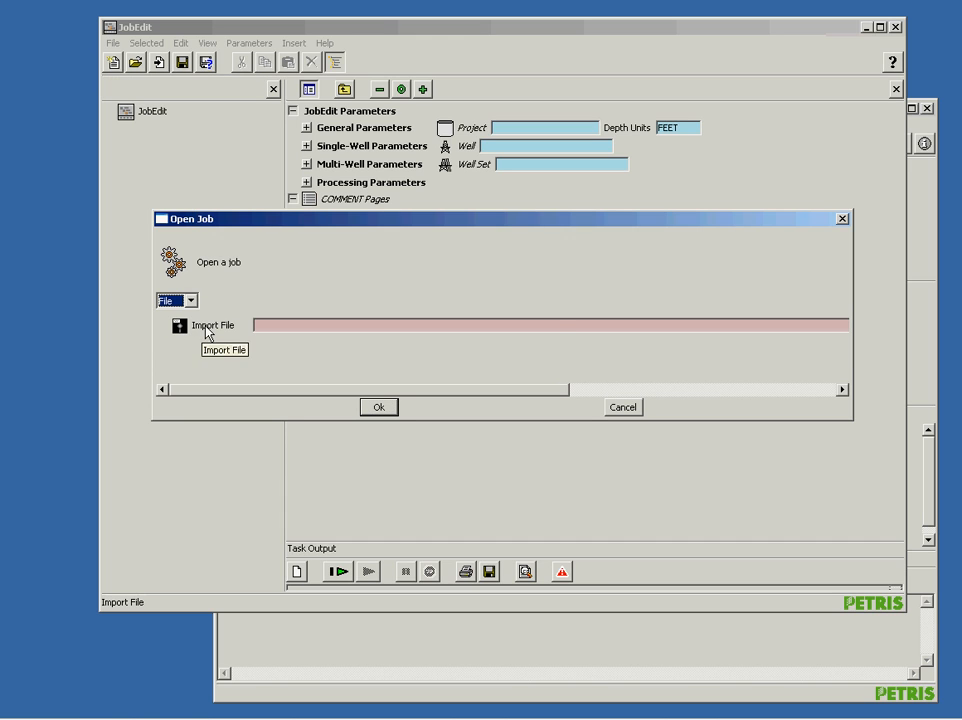
{"action": "left_click", "coordinate": [206, 328]}
{"action": "left_click_drag", "start_coordinate": [268, 70], "coordinate": [437, 115]}
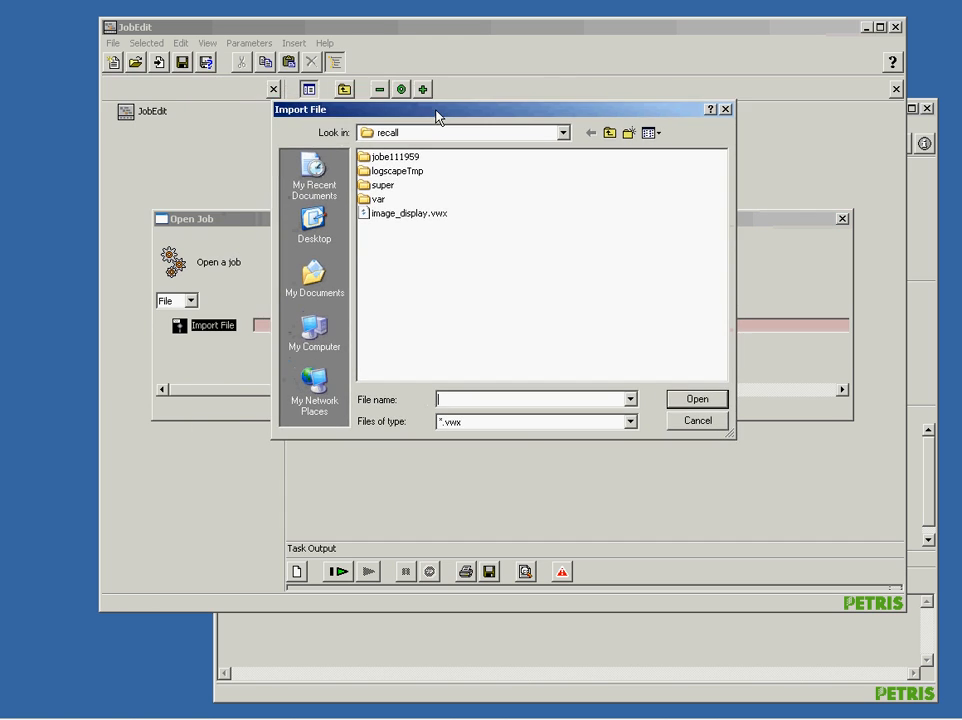
{"action": "left_click", "coordinate": [428, 219]}
{"action": "double_click", "coordinate": [428, 219]}
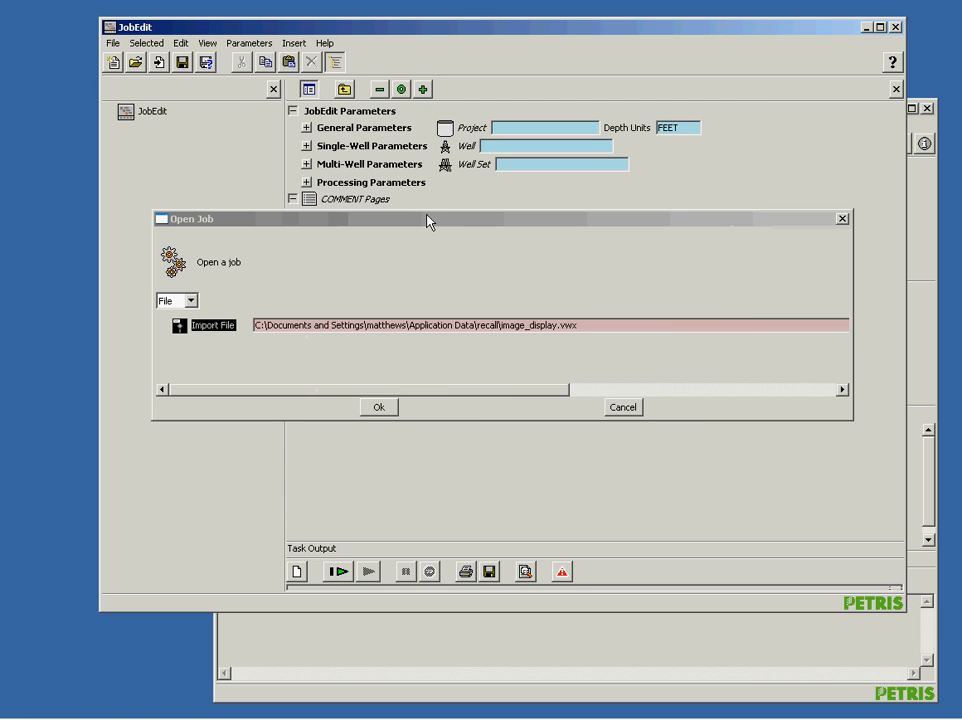
{"action": "left_click", "coordinate": [376, 406]}
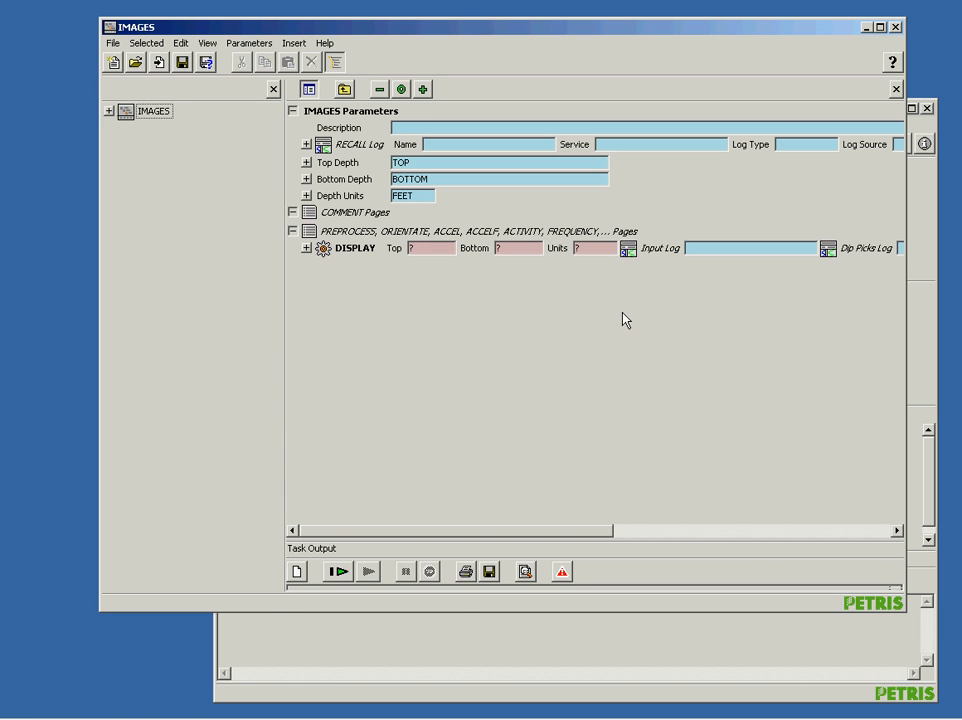
Step: Examine the parameters of the job's DISPLAY page from start to end, and close JobEdit
{"action": "left_click", "coordinate": [108, 111]}
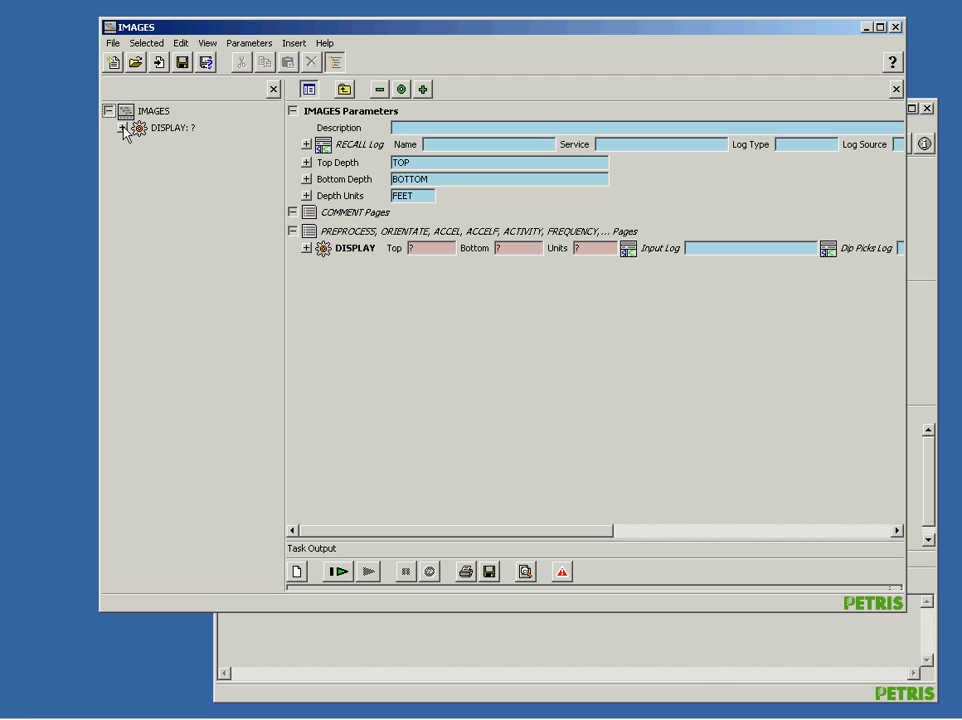
{"action": "left_click", "coordinate": [123, 128]}
{"action": "left_click", "coordinate": [172, 128]}
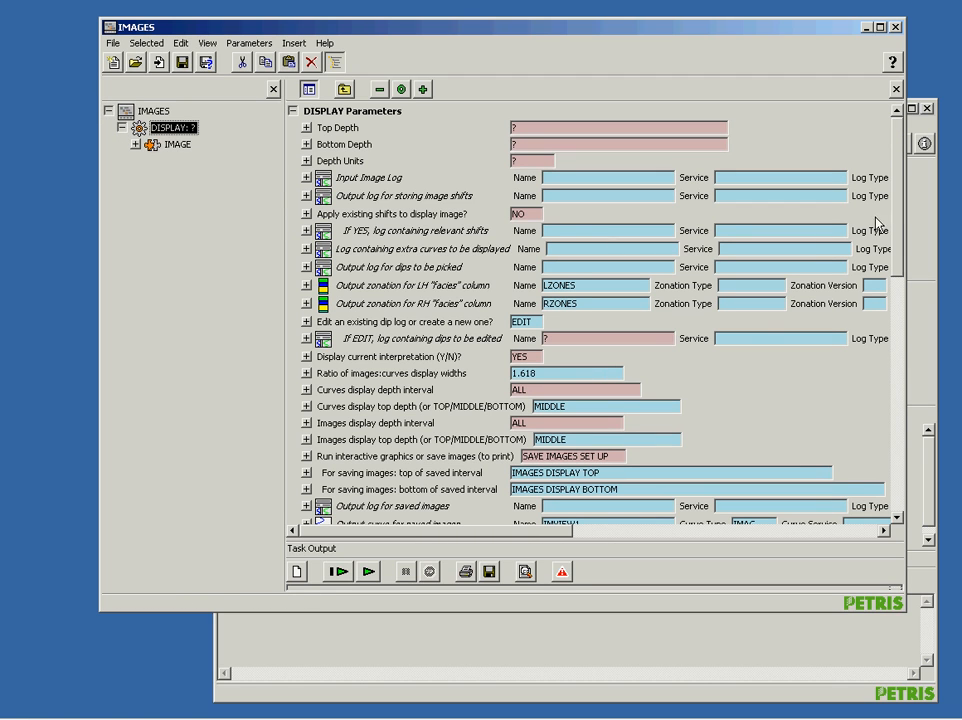
{"action": "left_click_drag", "start_coordinate": [895, 215], "coordinate": [910, 193]}
{"action": "scroll", "coordinate": [885, 285], "scroll_direction": "down", "scroll_amount": 4}
{"action": "scroll", "coordinate": [886, 300], "scroll_direction": "down", "scroll_amount": 4}
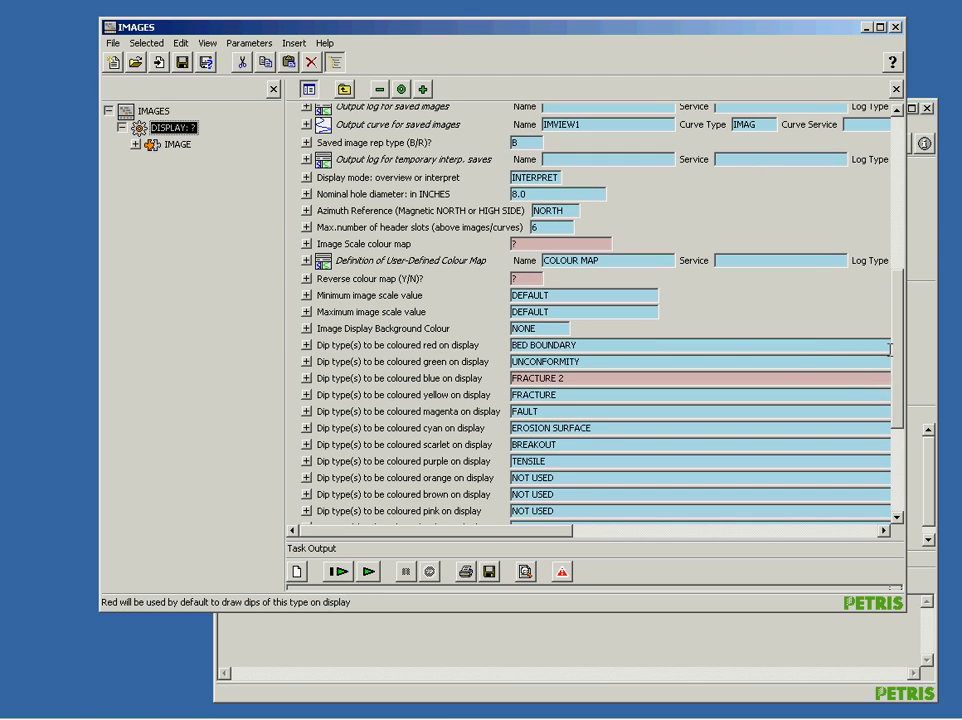
{"action": "left_click_drag", "start_coordinate": [901, 366], "coordinate": [900, 447]}
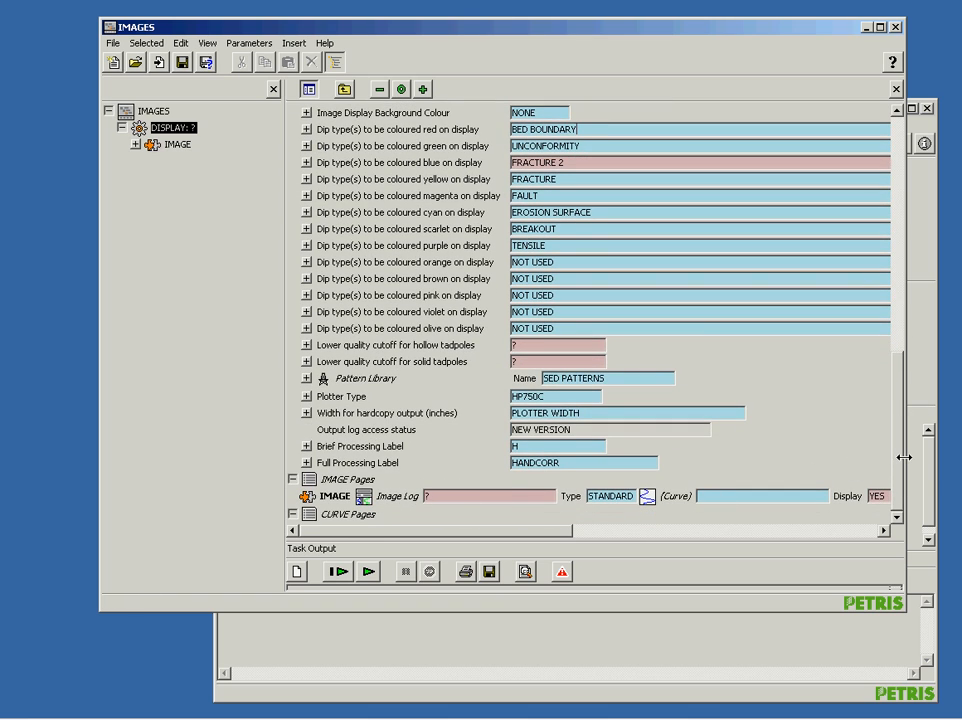
{"action": "left_click_drag", "start_coordinate": [902, 463], "coordinate": [903, 168]}
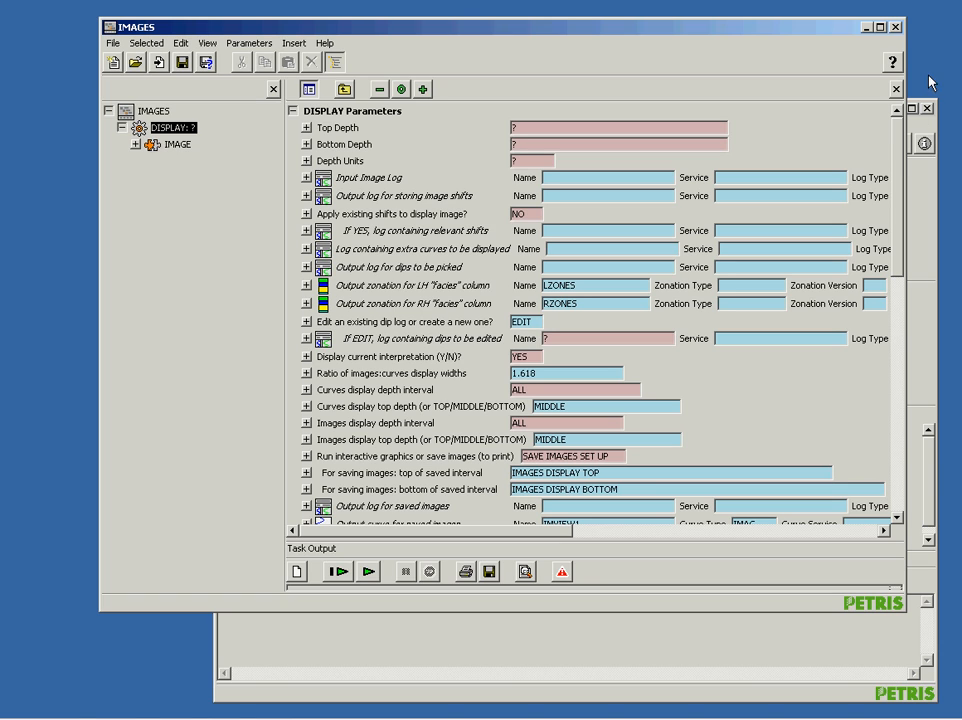
{"action": "left_click", "coordinate": [894, 27]}
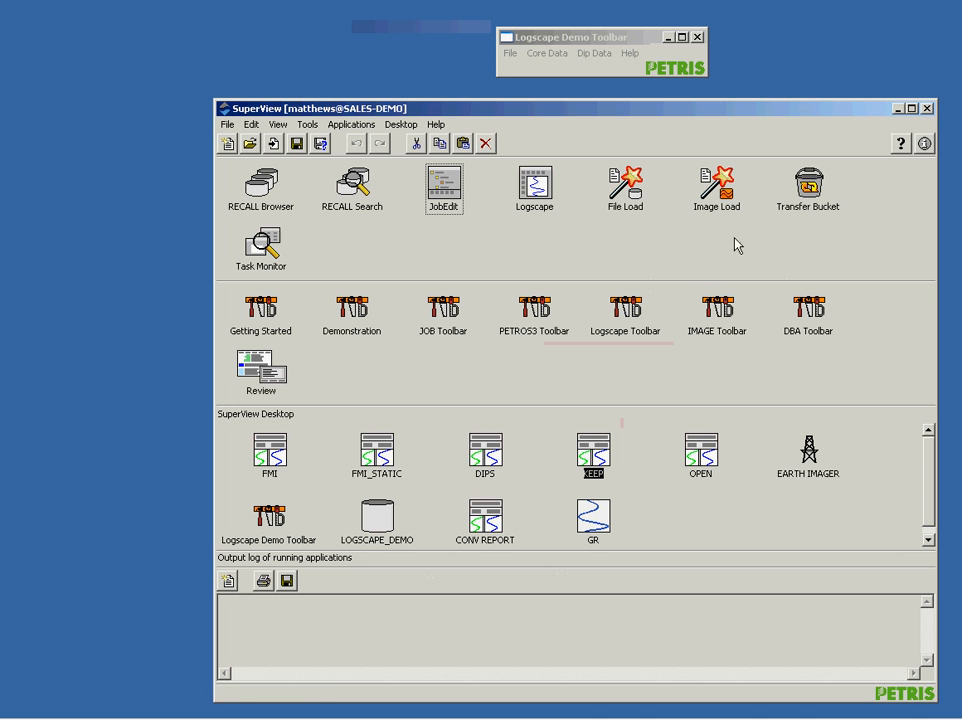
Step: Start Logscape and add the DIPS log from the SuperView desktop to its empty display
{"action": "left_click", "coordinate": [536, 193]}
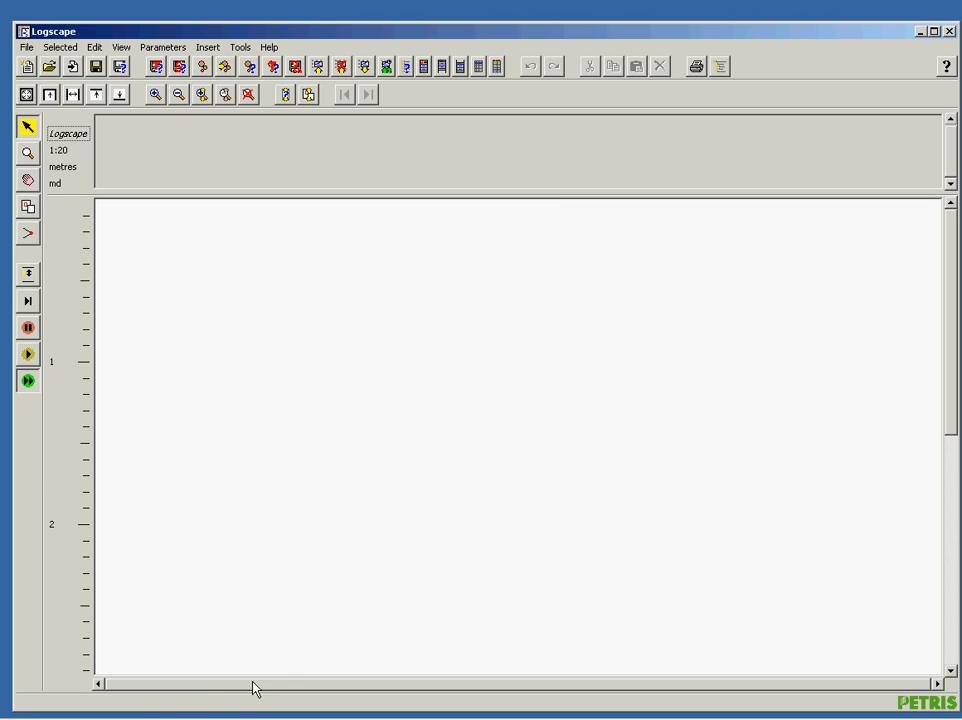
{"action": "left_click", "coordinate": [300, 714]}
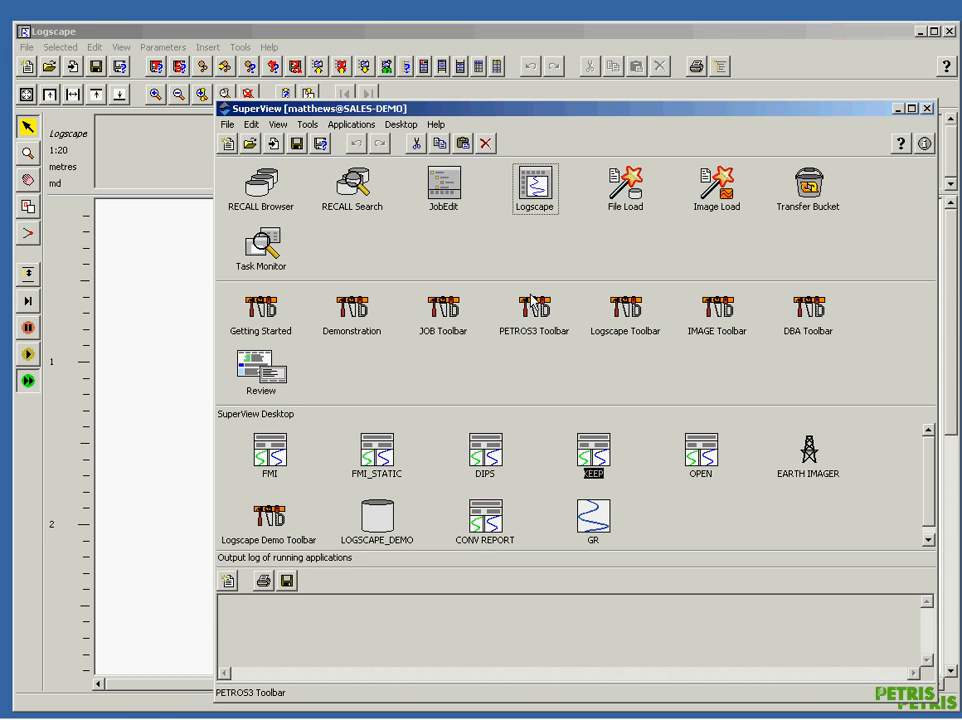
{"action": "left_click_drag", "start_coordinate": [562, 115], "coordinate": [650, 93]}
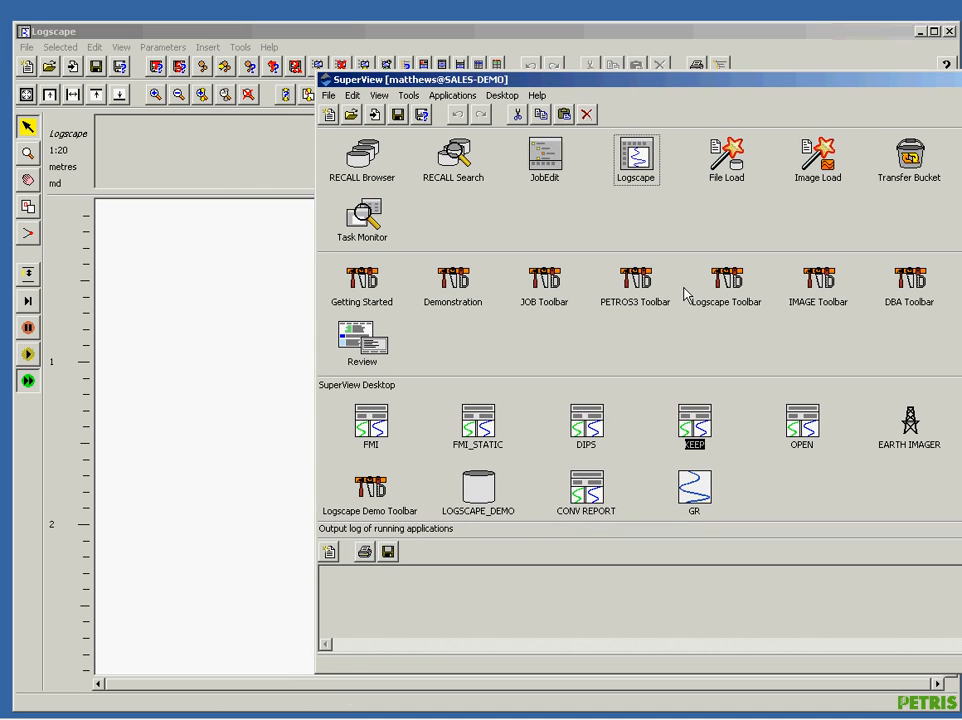
{"action": "left_click", "coordinate": [603, 445]}
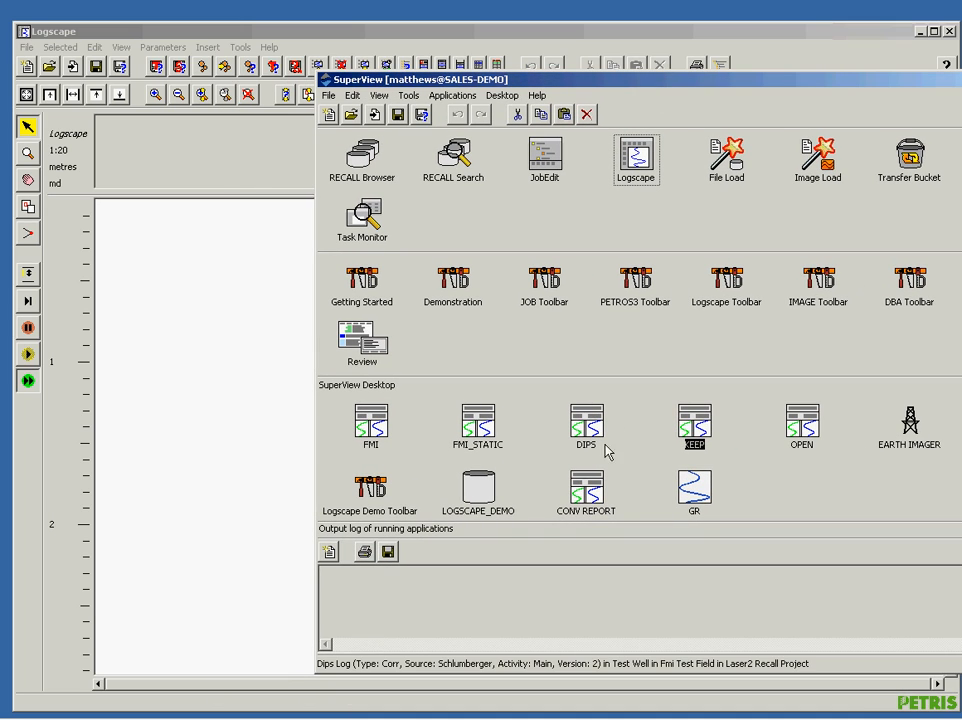
{"action": "left_click_drag", "start_coordinate": [595, 441], "coordinate": [245, 400]}
{"action": "left_click", "coordinate": [256, 45]}
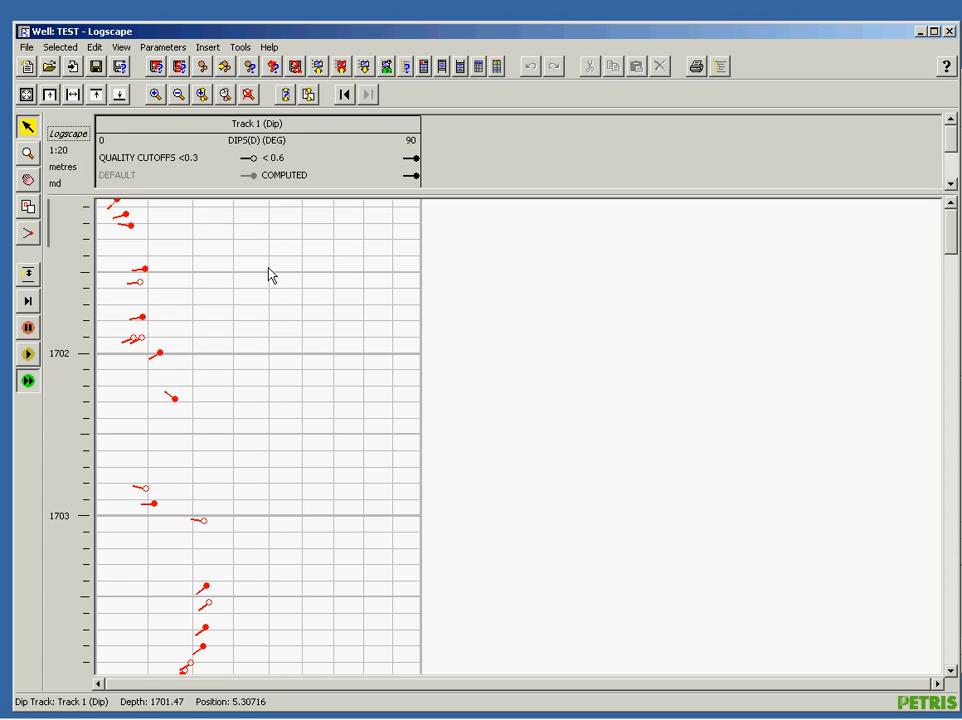
Step: Insert a process track beside the dip track and open its parameters
{"action": "left_click", "coordinate": [208, 48]}
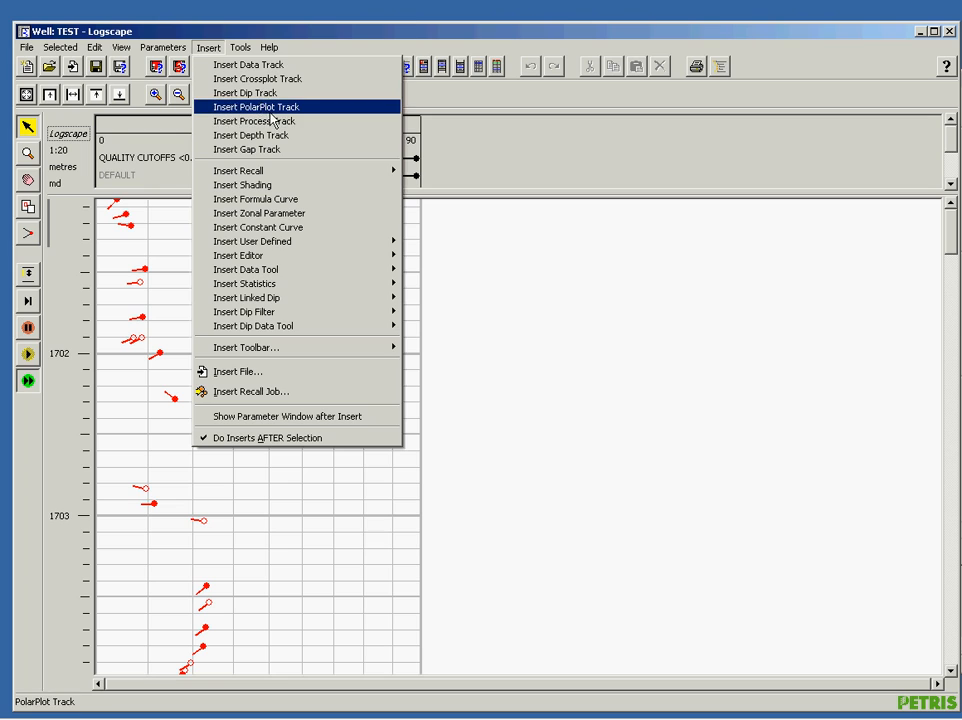
{"action": "left_click", "coordinate": [272, 120]}
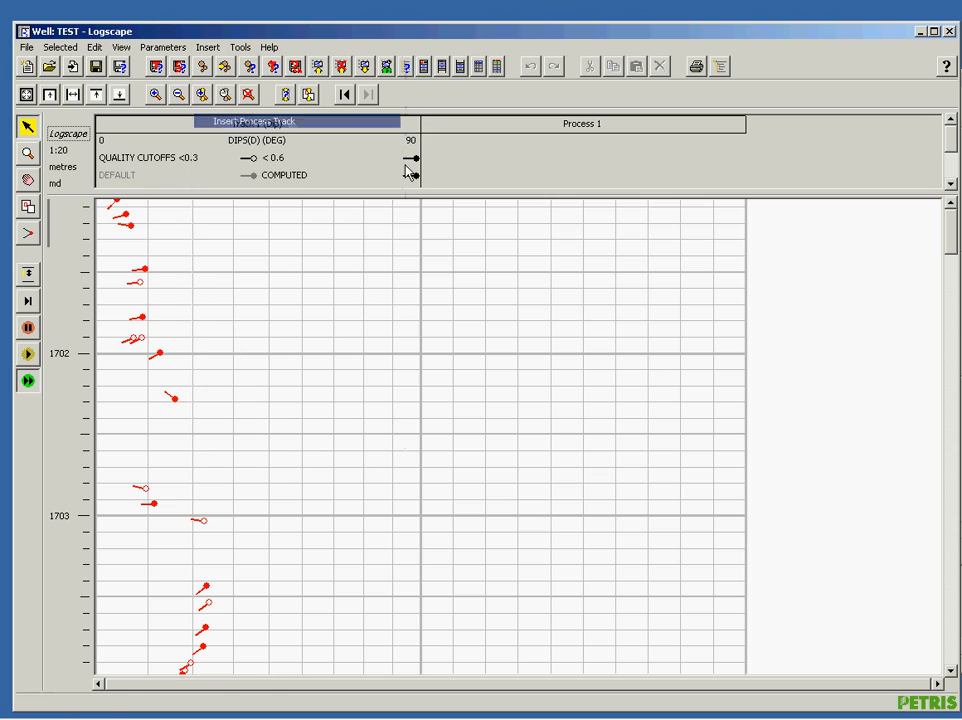
{"action": "double_click", "coordinate": [600, 125]}
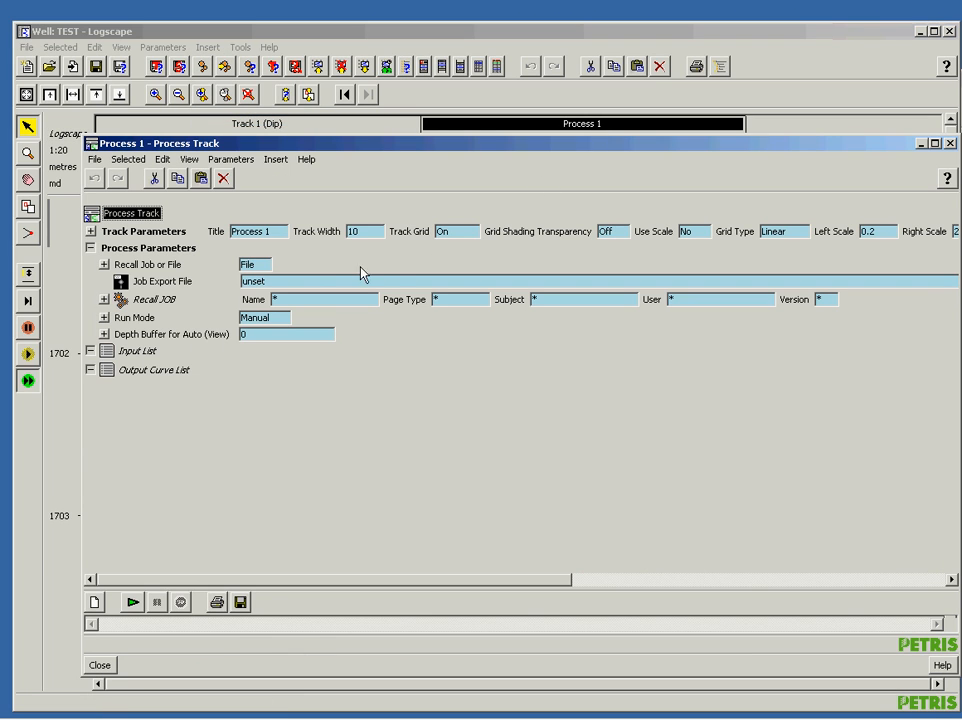
Step: Load image_display.vwx as the process track's job export file and dismiss the information message
{"action": "right_click", "coordinate": [258, 268]}
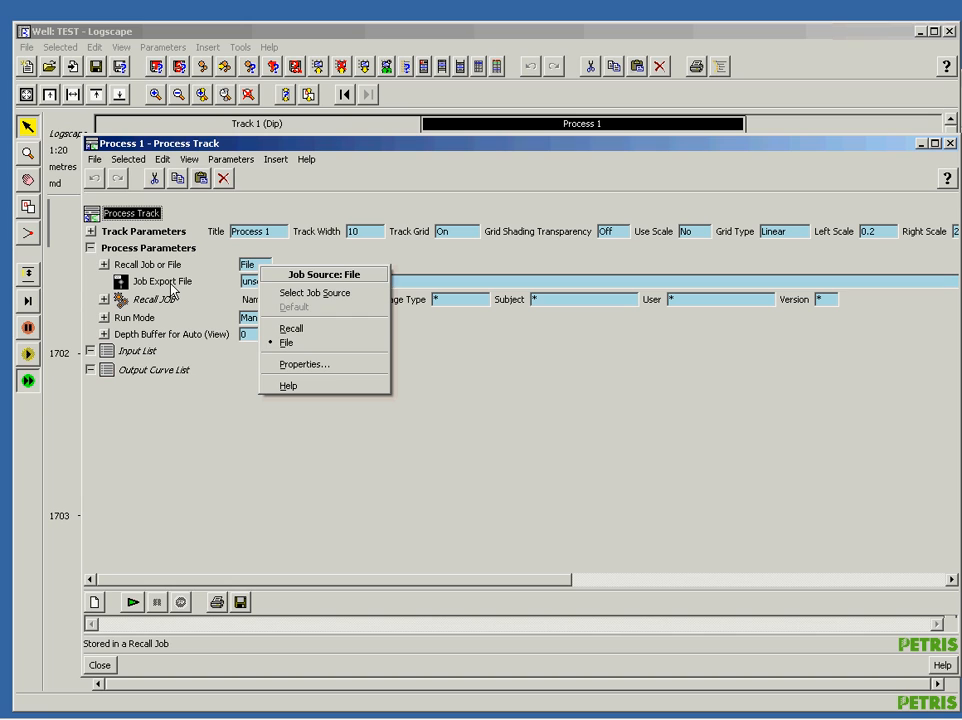
{"action": "double_click", "coordinate": [132, 283]}
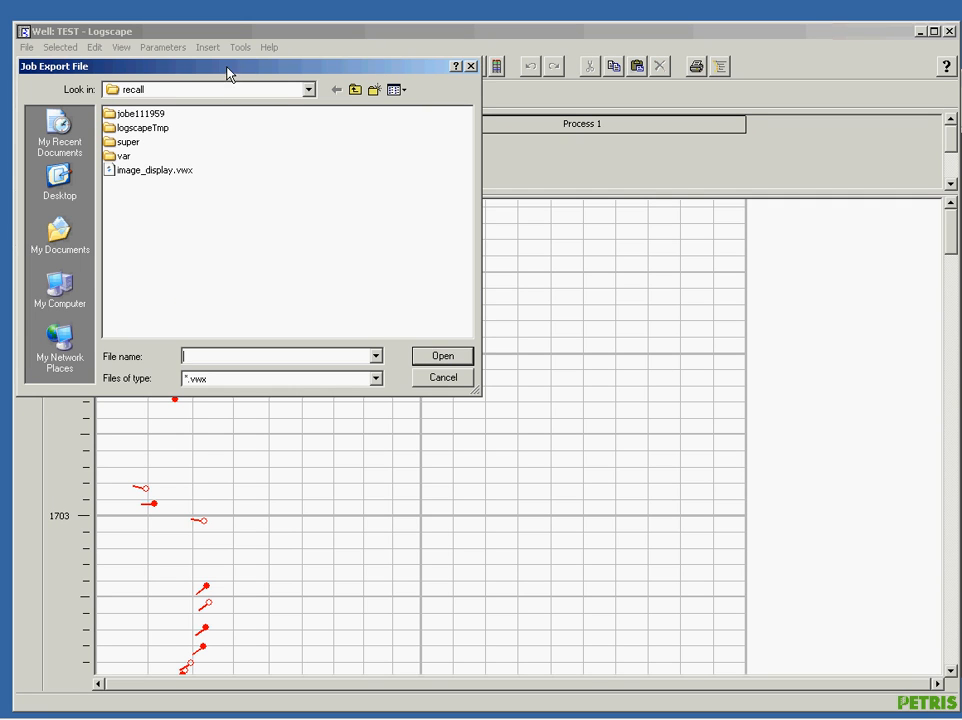
{"action": "left_click", "coordinate": [165, 178]}
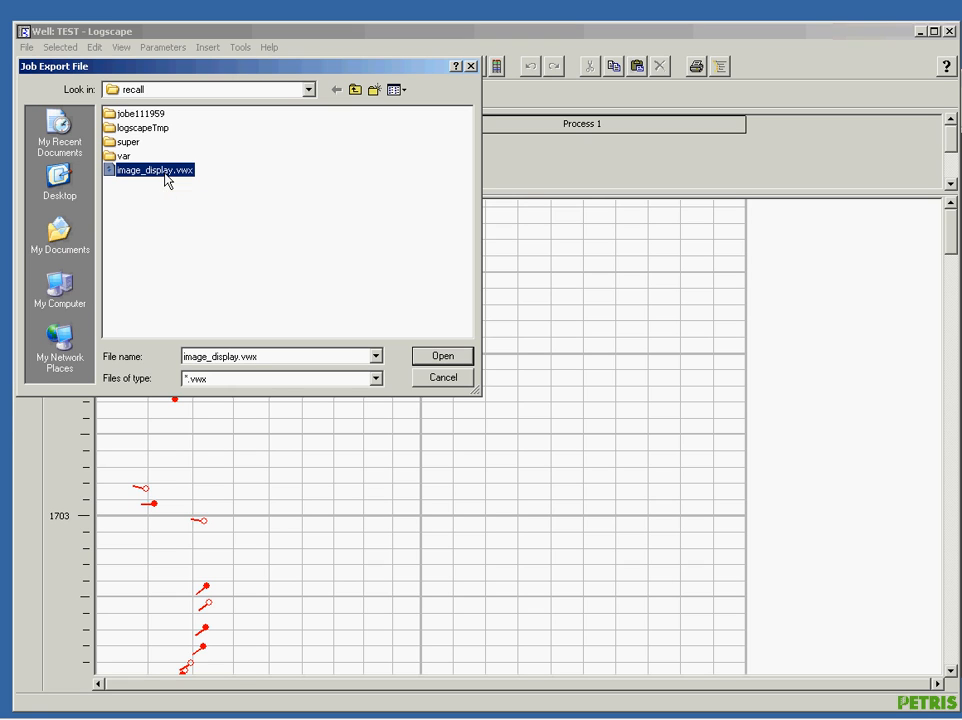
{"action": "left_click", "coordinate": [438, 355]}
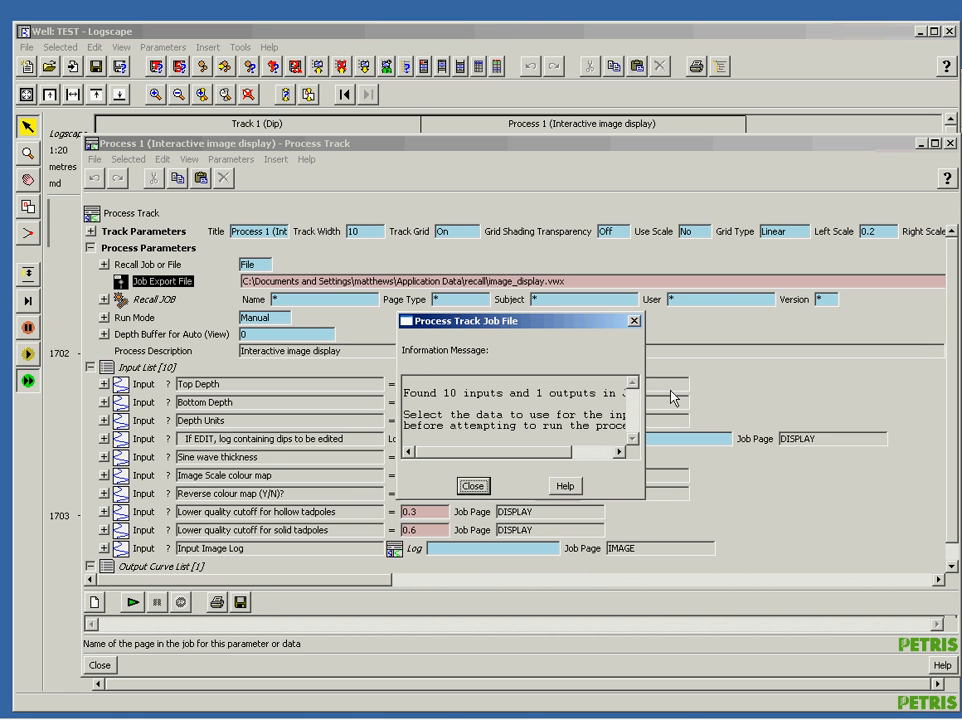
{"action": "left_click_drag", "start_coordinate": [648, 411], "coordinate": [746, 410]}
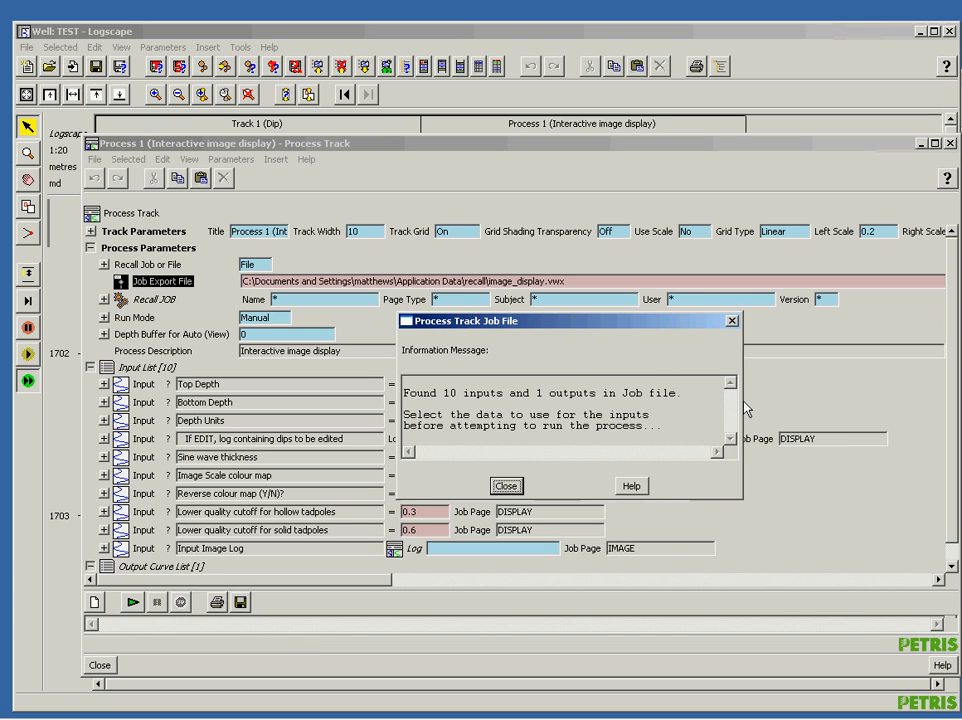
{"action": "left_click", "coordinate": [506, 486]}
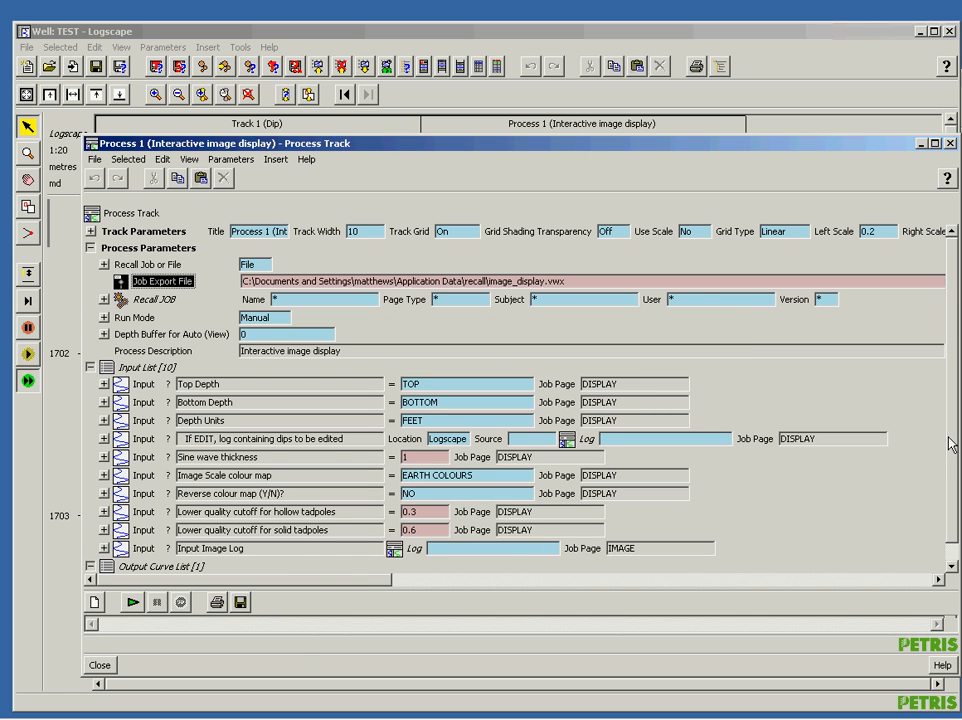
Step: Set the source of the log containing dips to be edited to DIPS(D) from Track 1 (Dip), keeping Logscape as location
{"action": "scroll", "coordinate": [951, 494], "scroll_direction": "down", "scroll_amount": 2}
{"action": "scroll", "coordinate": [954, 430], "scroll_direction": "up", "scroll_amount": 1}
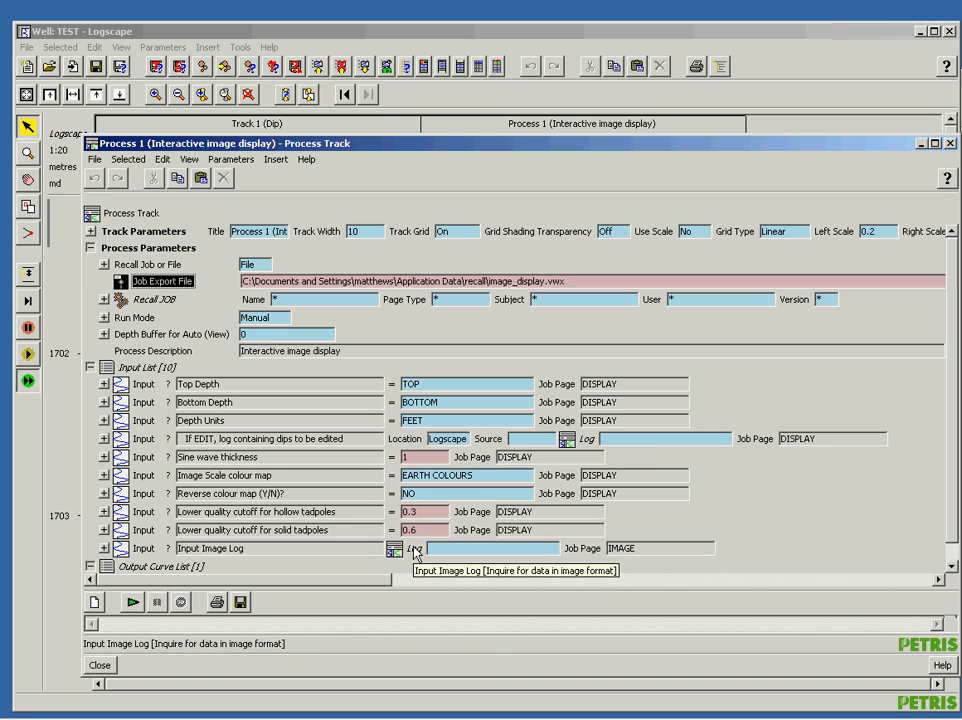
{"action": "right_click", "coordinate": [447, 449]}
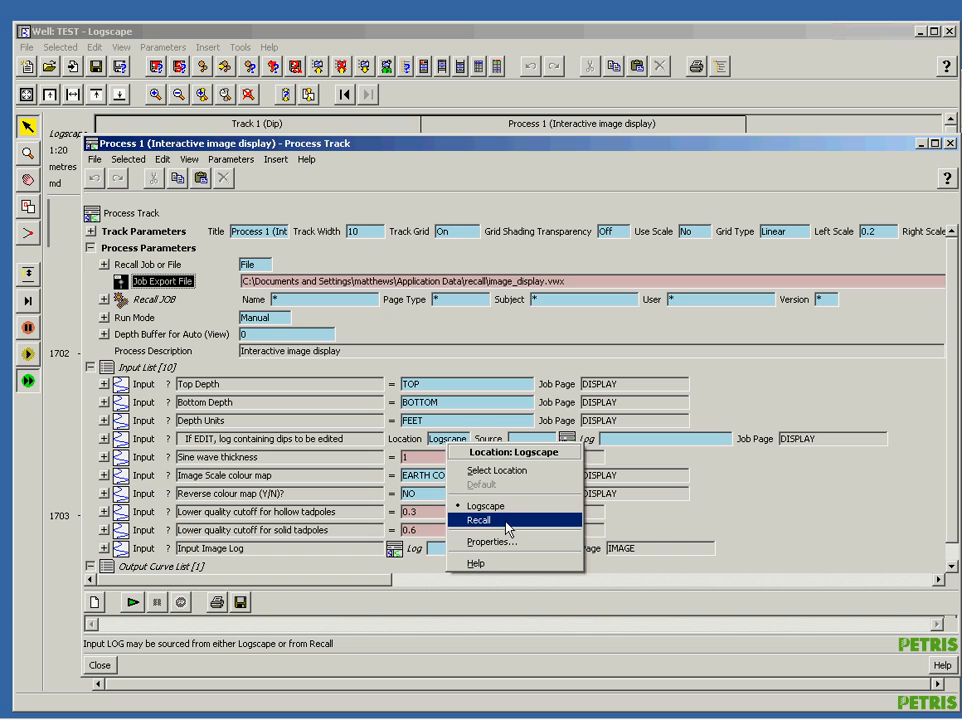
{"action": "left_click", "coordinate": [702, 503]}
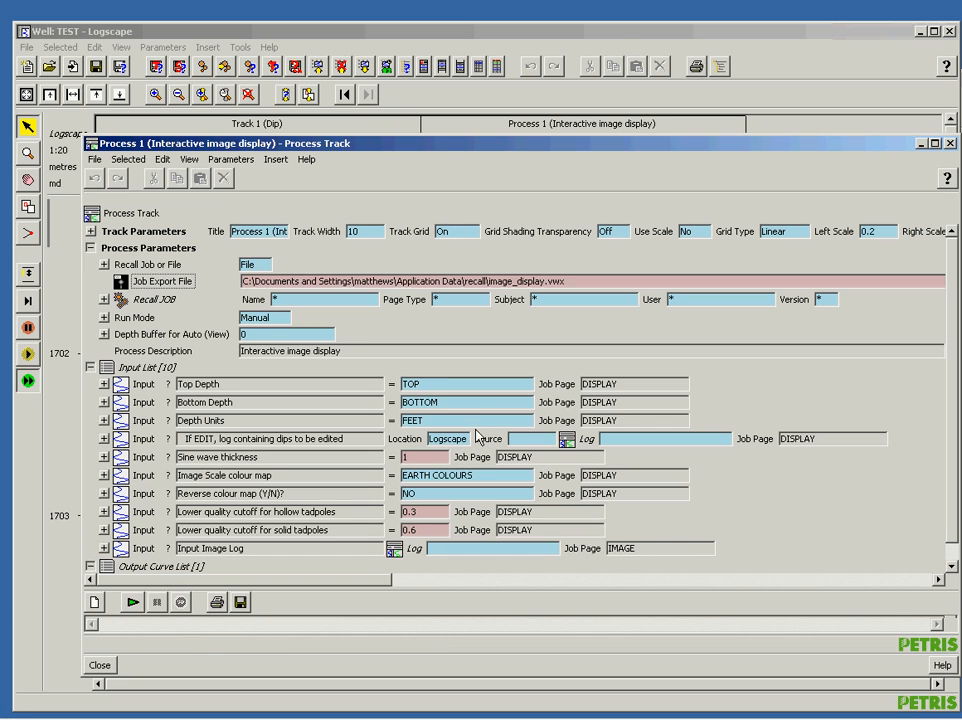
{"action": "right_click", "coordinate": [520, 440]}
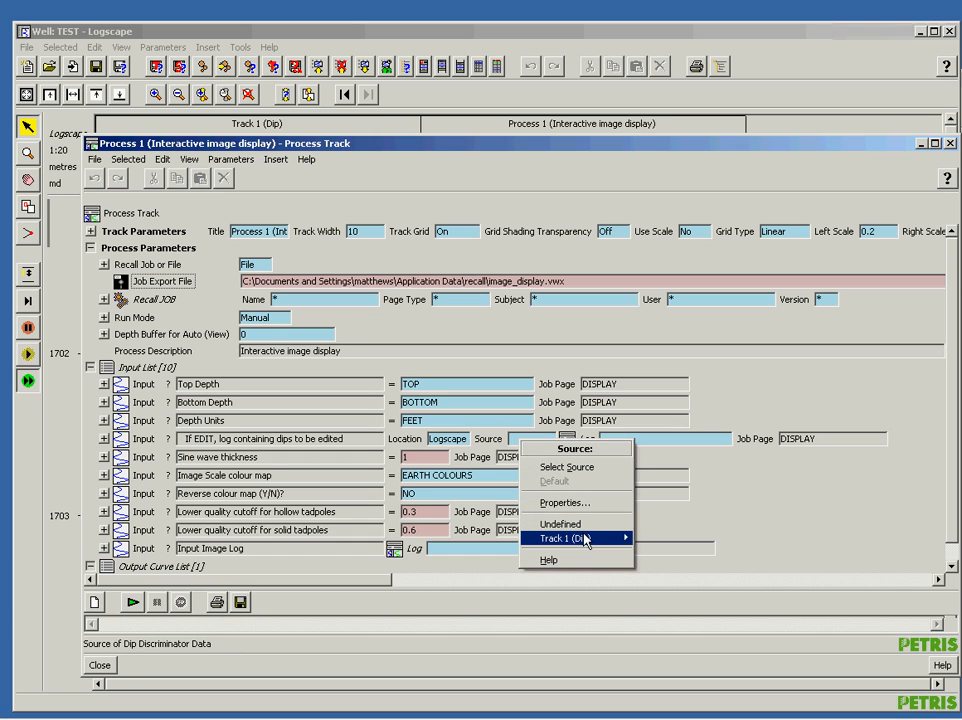
{"action": "mouse_move", "coordinate": [583, 540]}
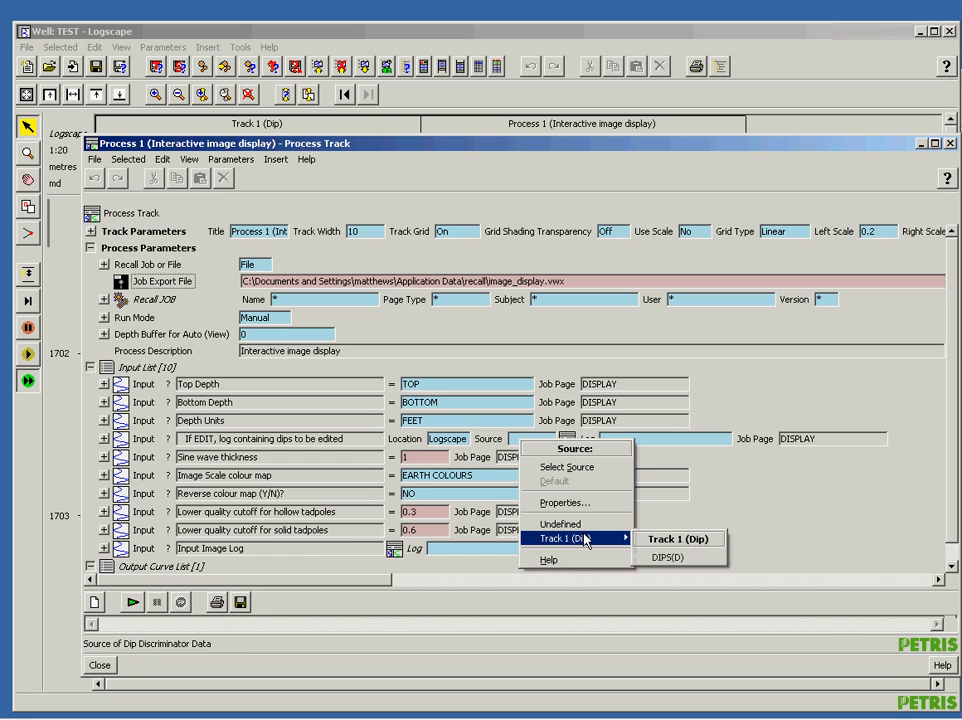
{"action": "left_click", "coordinate": [670, 558]}
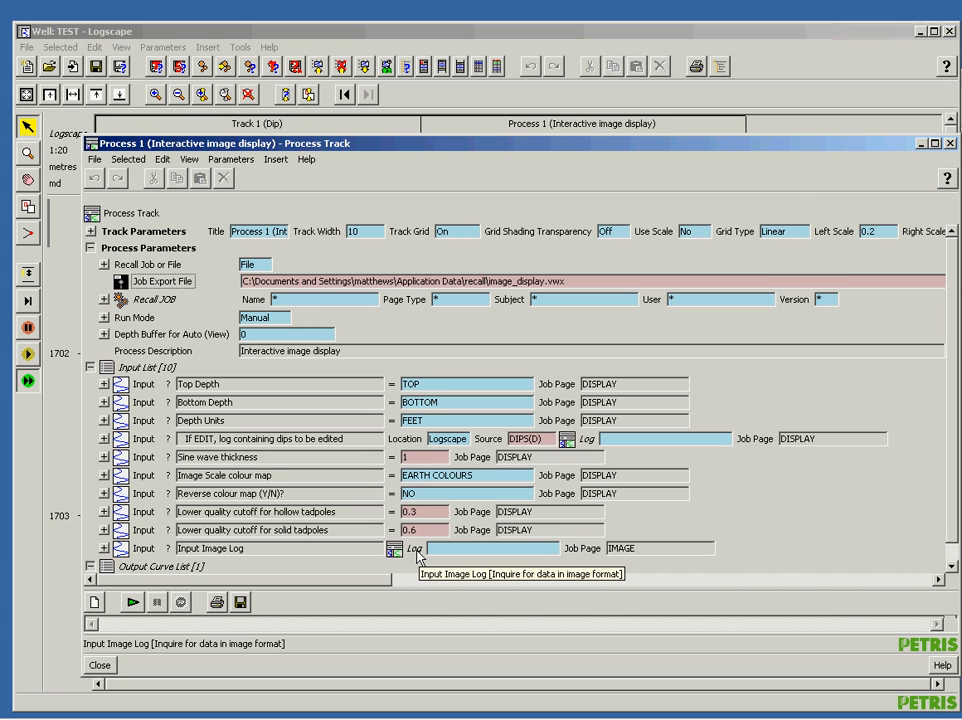
Step: Choose version 2 of the FMI_STATIC log in the TEST well as the Input Image Log
{"action": "left_click", "coordinate": [416, 551]}
{"action": "left_click_drag", "start_coordinate": [359, 167], "coordinate": [448, 149]}
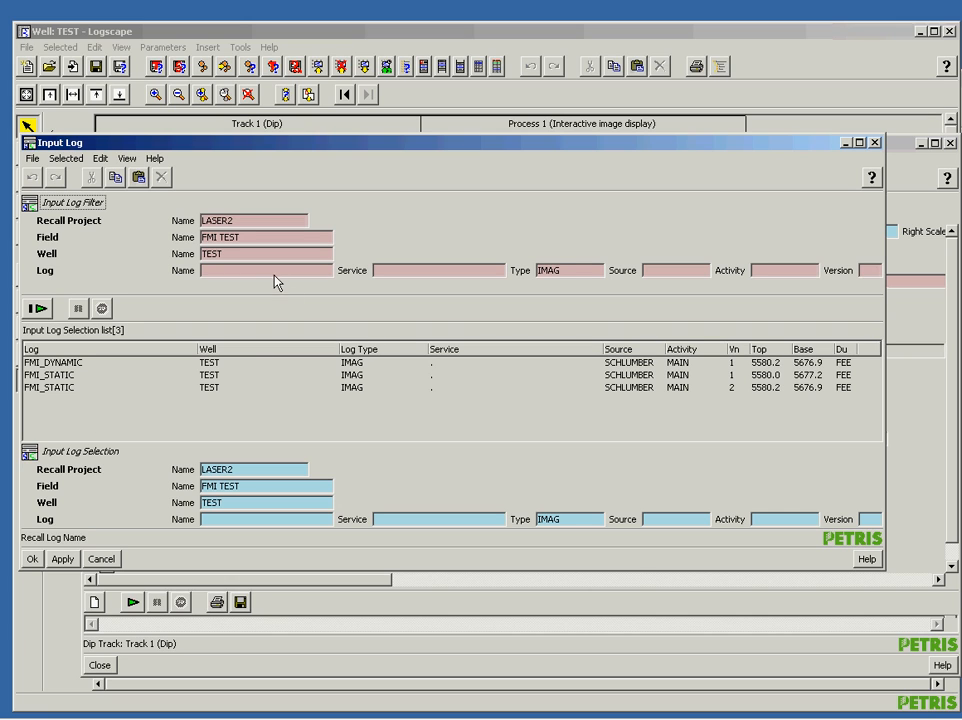
{"action": "double_click", "coordinate": [80, 390]}
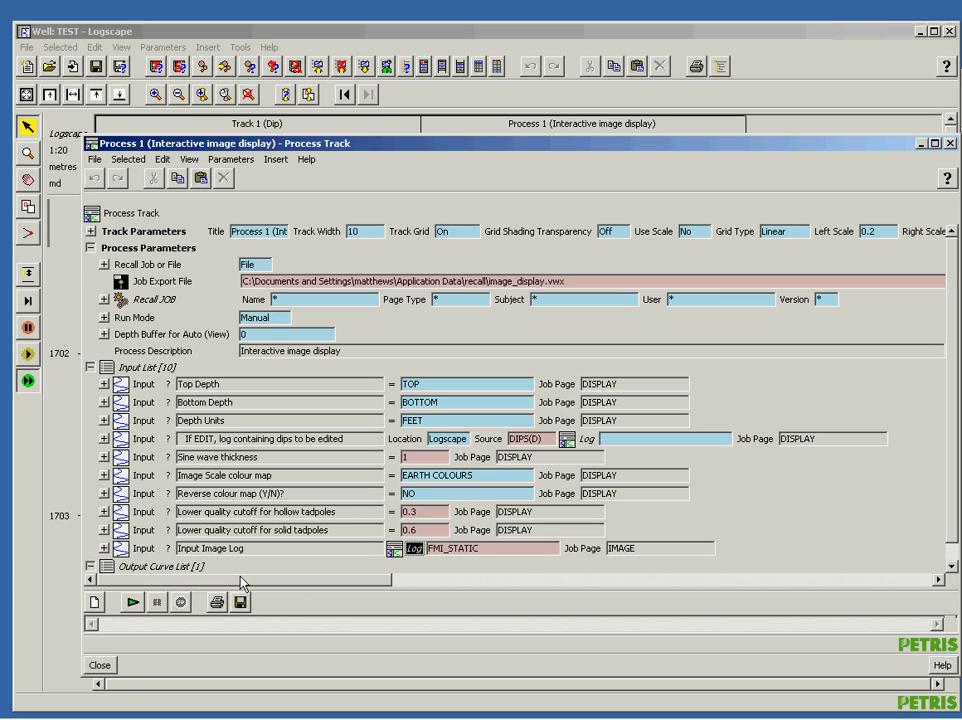
Step: Run the interactive image display job from the process track's parameters and close the parameter window
{"action": "left_click", "coordinate": [133, 602]}
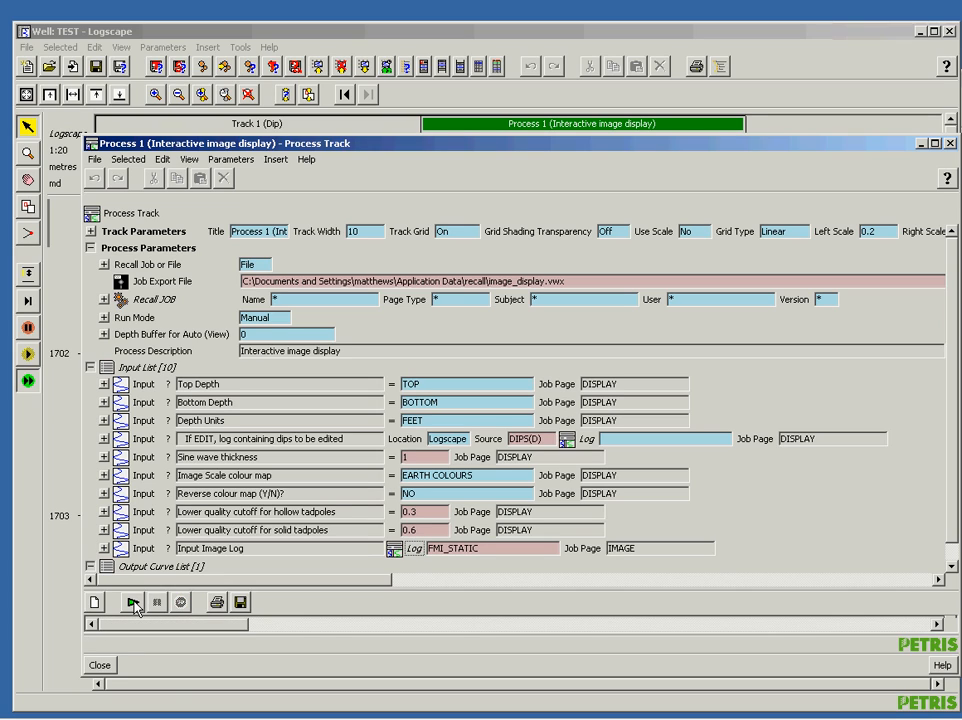
{"action": "left_click", "coordinate": [102, 666]}
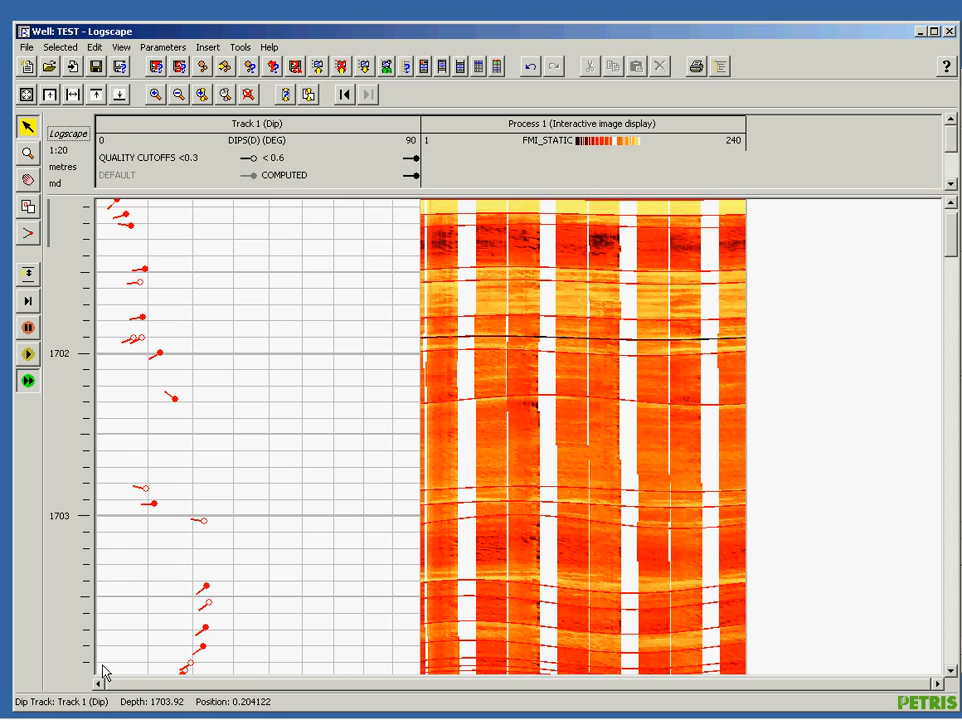
Step: Set the colour map of the FMI_STATIC output curve in the process track to Earth Colours
{"action": "double_click", "coordinate": [576, 142]}
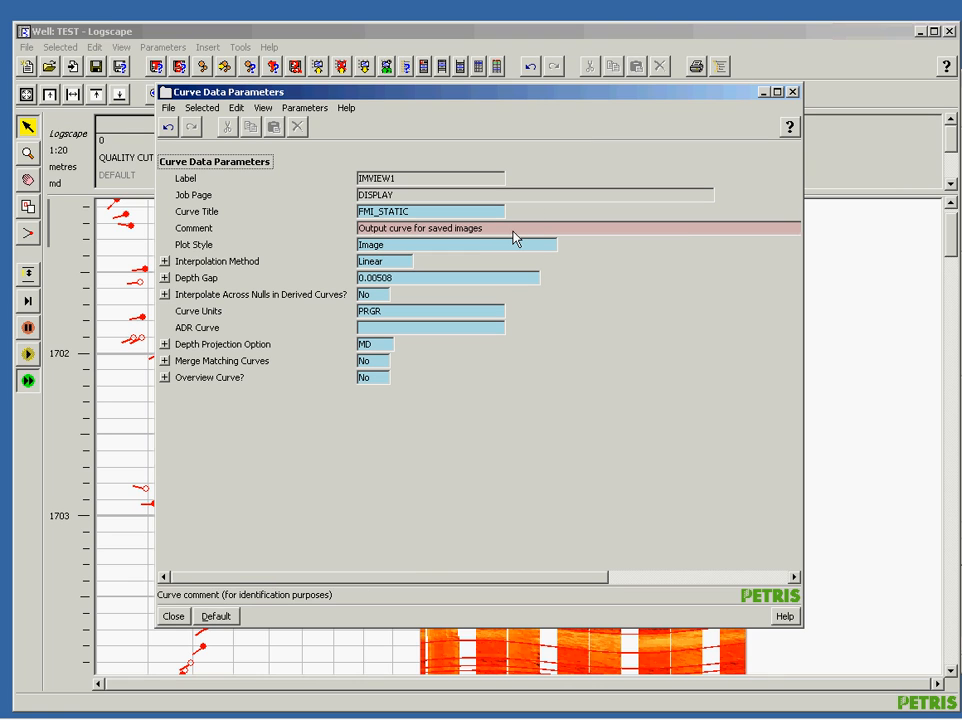
{"action": "left_click", "coordinate": [792, 91]}
{"action": "double_click", "coordinate": [585, 146]}
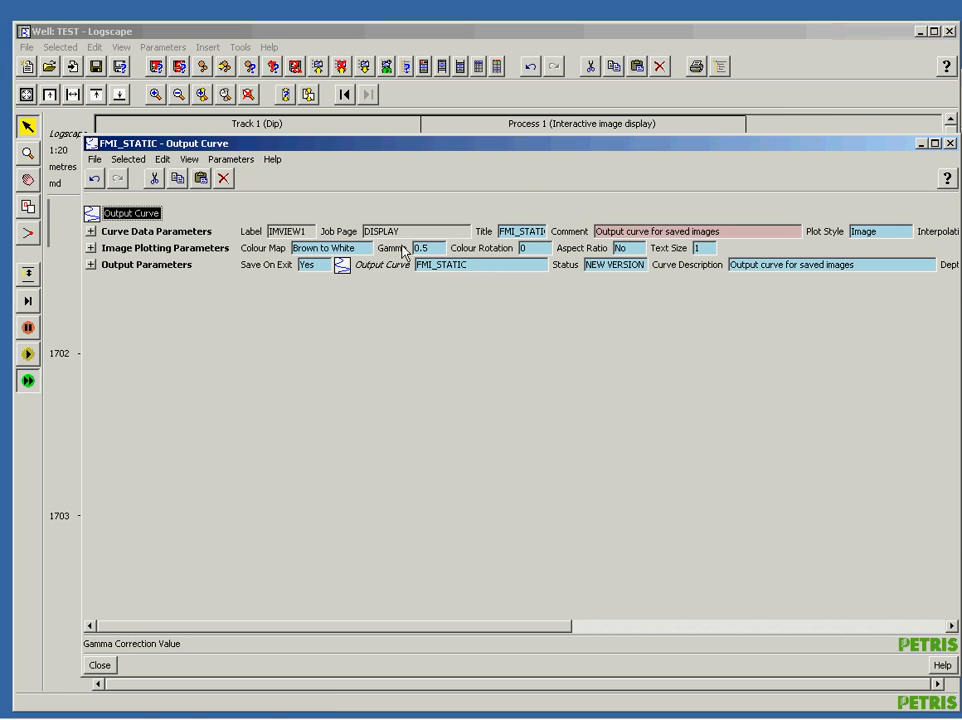
{"action": "right_click", "coordinate": [368, 254]}
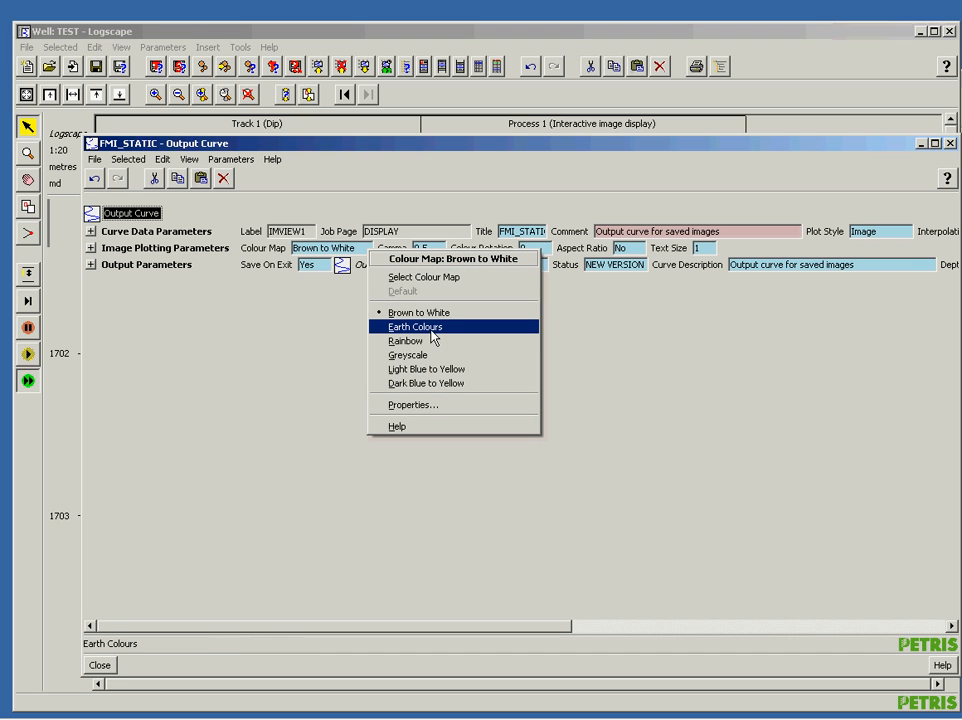
{"action": "left_click", "coordinate": [400, 327]}
{"action": "left_click", "coordinate": [99, 665]}
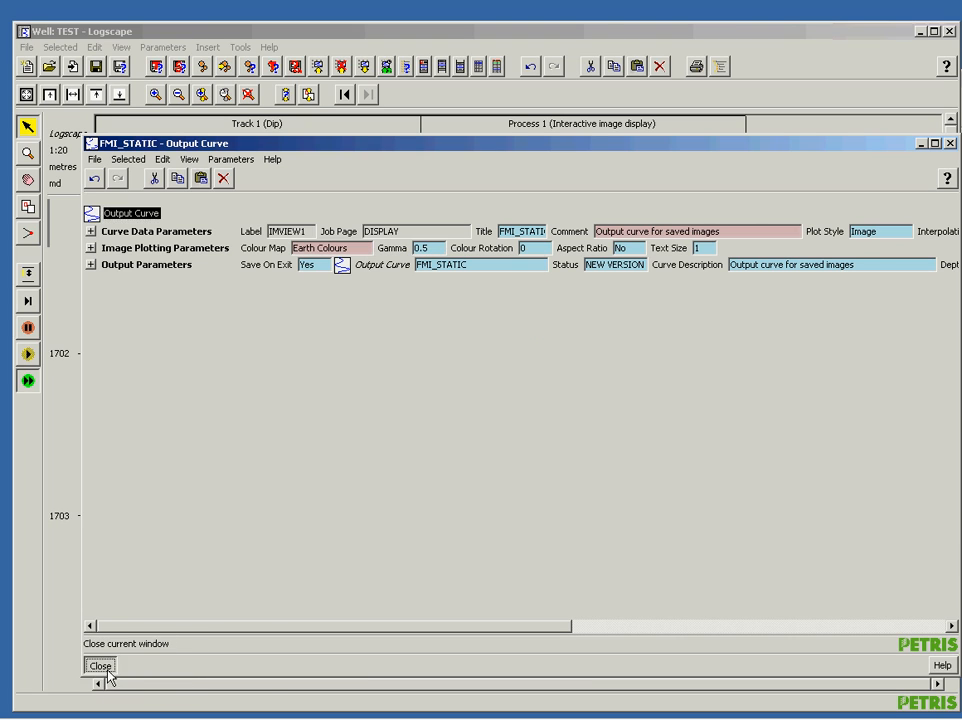
{"action": "mouse_move", "coordinate": [952, 232]}
{"action": "left_mouse_down"}
{"action": "mouse_move", "coordinate": [951, 300]}
{"action": "mouse_move", "coordinate": [952, 224]}
{"action": "left_mouse_up"}
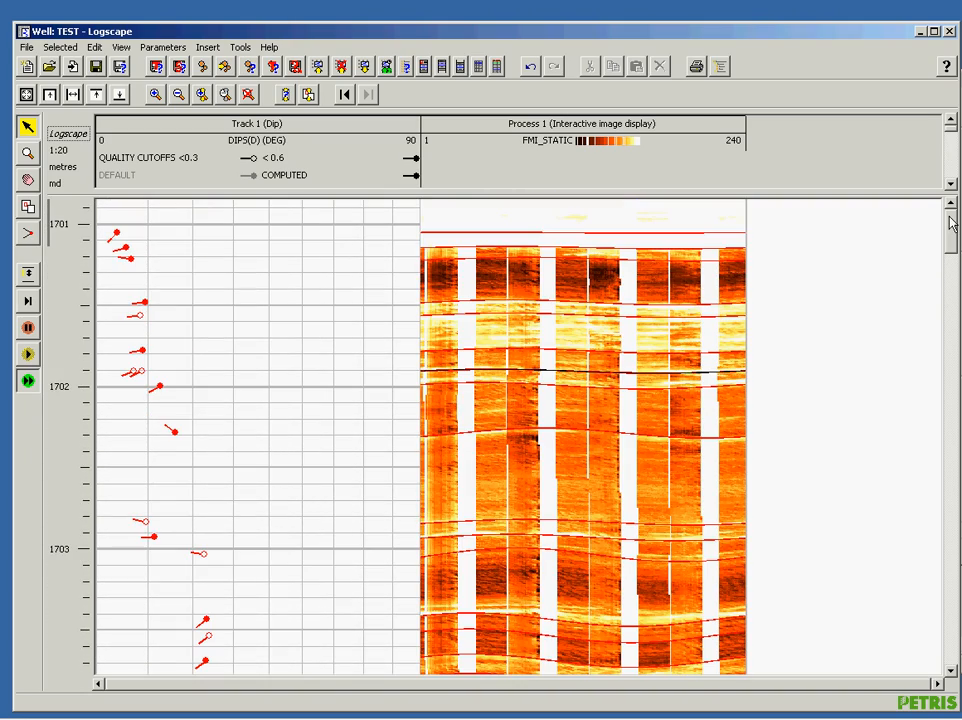